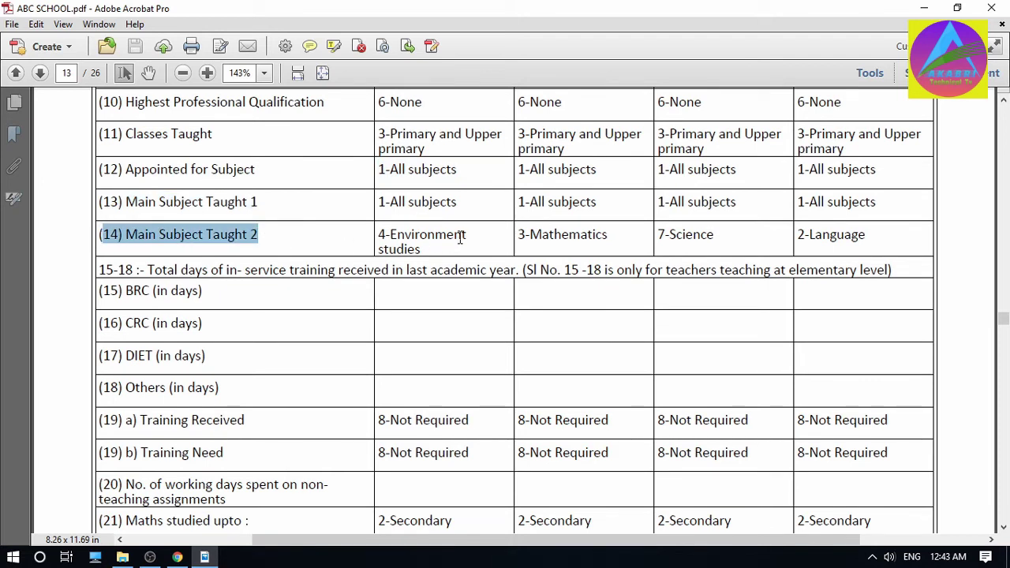
- Highlight the first teacher's entry in row 14, Main Subject Taught 2, to review it
drag(473, 234, 380, 237)
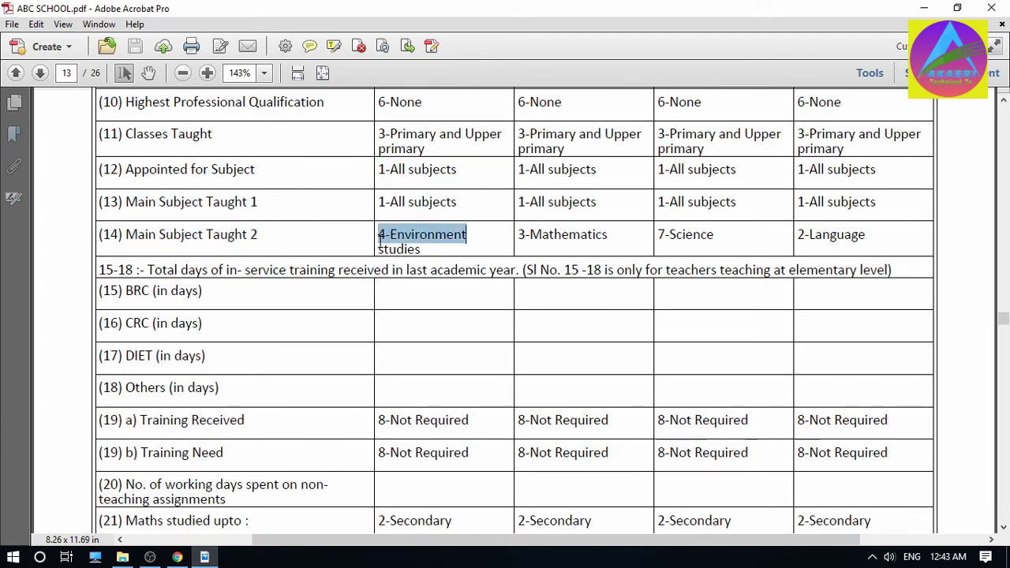
triple_click(456, 203)
triple_click(439, 238)
drag(436, 237, 386, 239)
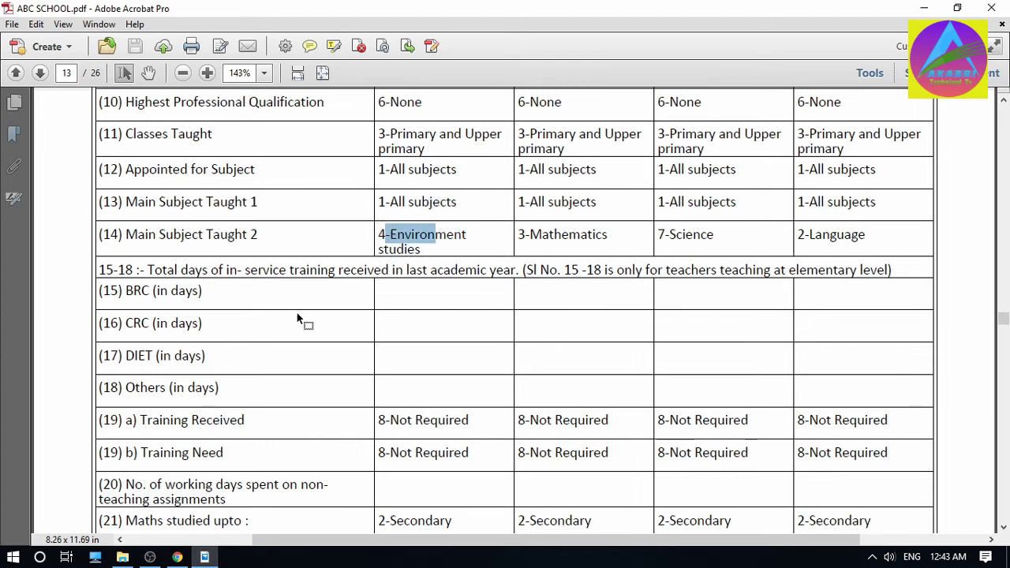
- Review the elementary-level note for in-service training rows 15-18 and mark row 15, BRC, with its first teacher's cell
scroll(277, 320, down, 1)
drag(145, 235, 862, 235)
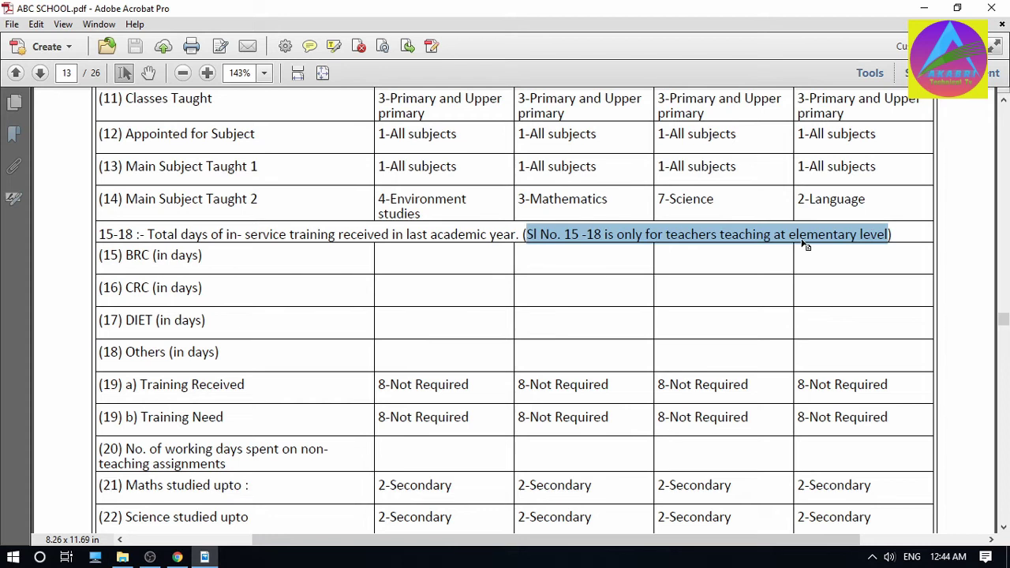
drag(99, 255, 235, 262)
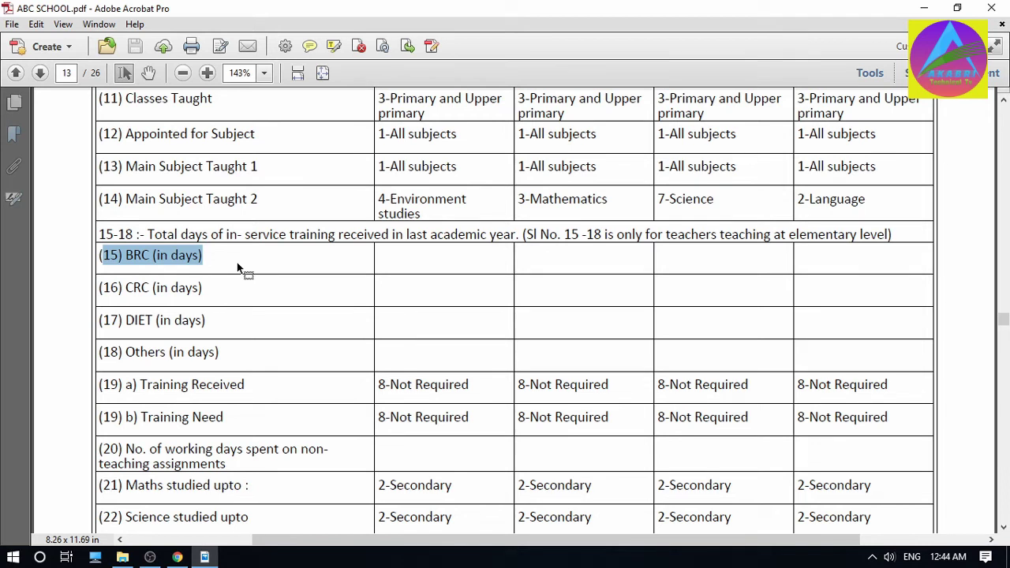
drag(407, 256, 484, 251)
- Highlight the row 16 CRC label and mark the first teacher's blank cell beside it
drag(204, 288, 104, 288)
click(396, 290)
drag(395, 290, 489, 304)
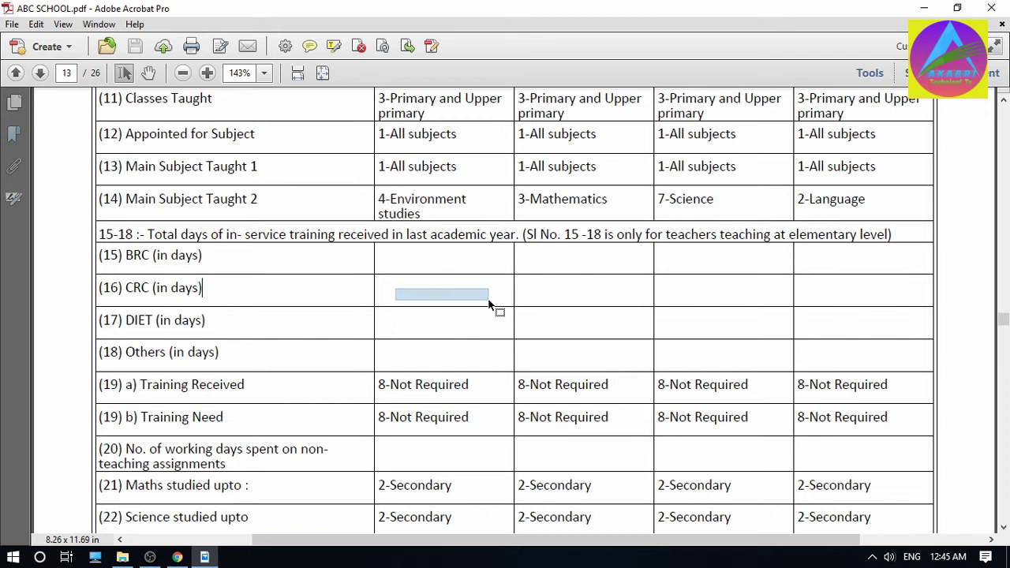
drag(489, 304, 488, 304)
- Highlight the row 17 DIET label and mark the first teacher's blank cell beside it
drag(205, 319, 103, 319)
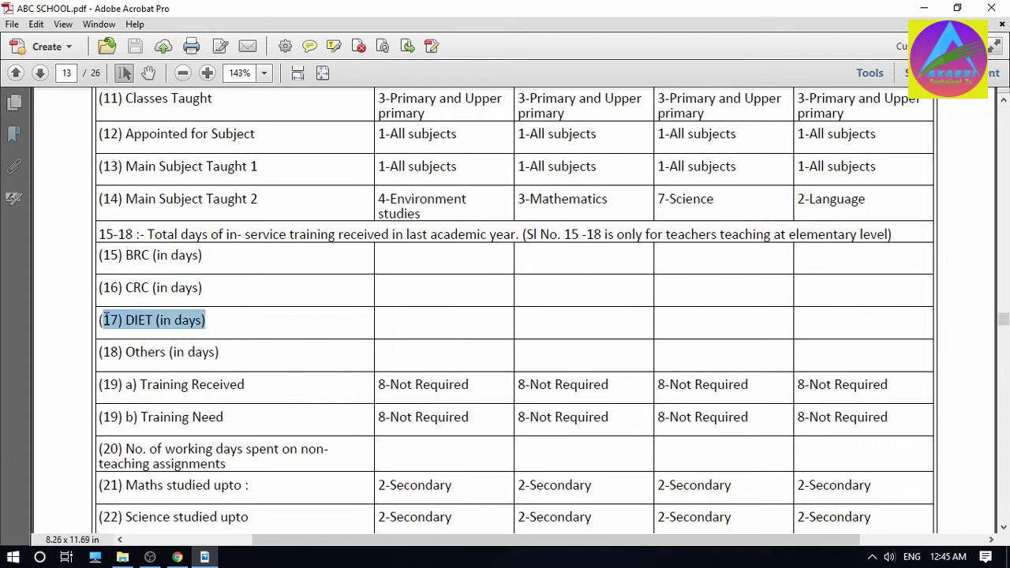
click(395, 316)
drag(395, 317, 473, 330)
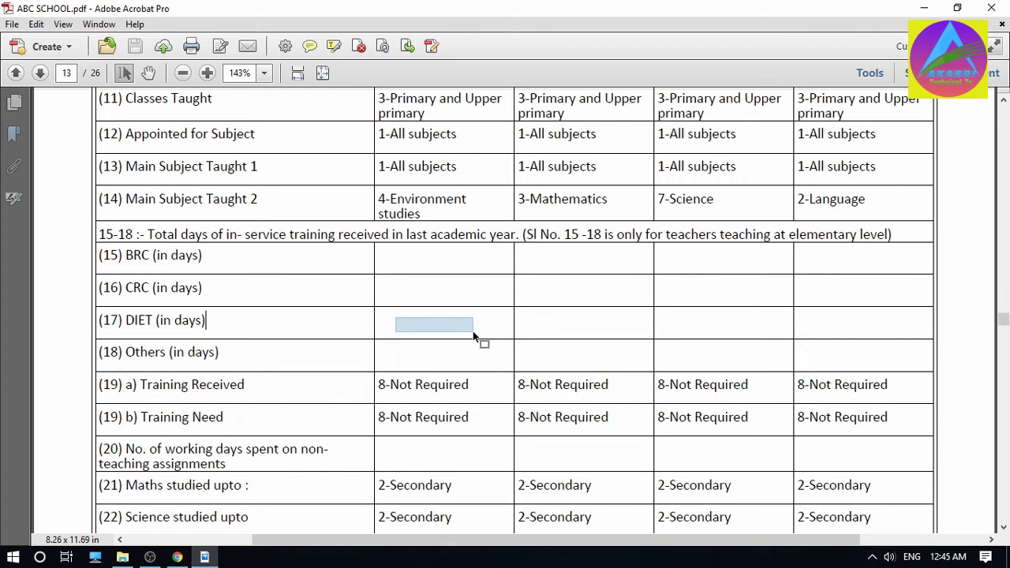
drag(473, 330, 473, 331)
- Highlight the row 18 Others label and mark the first teacher's blank cell beside it
drag(220, 352, 106, 355)
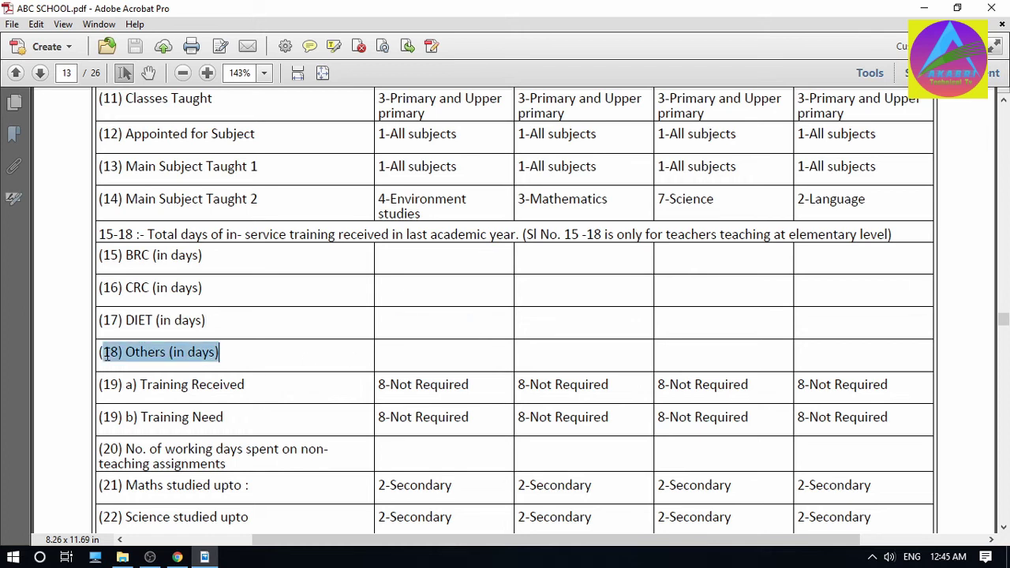
drag(389, 348, 483, 366)
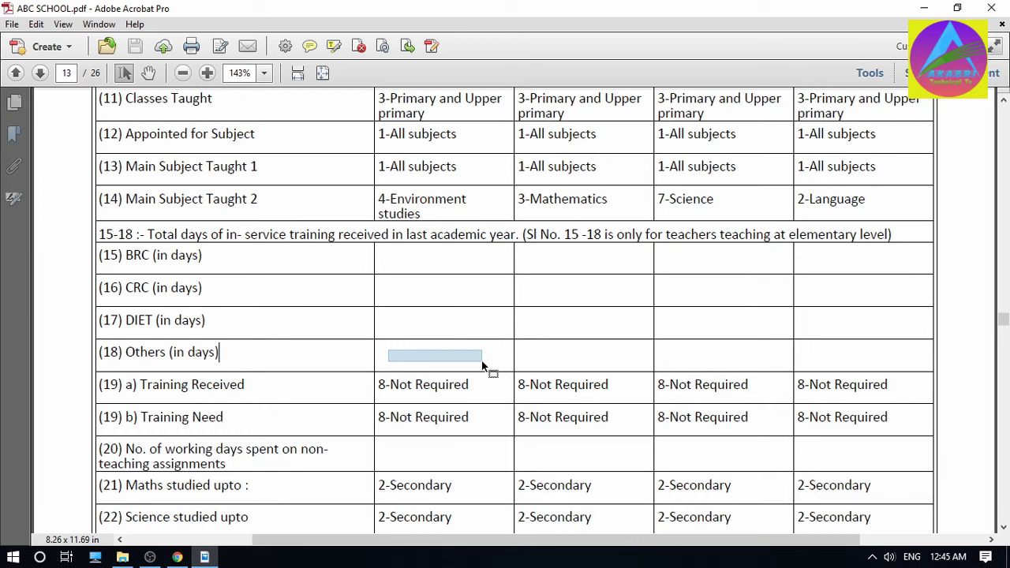
click(395, 355)
drag(395, 355, 481, 364)
drag(481, 365, 480, 365)
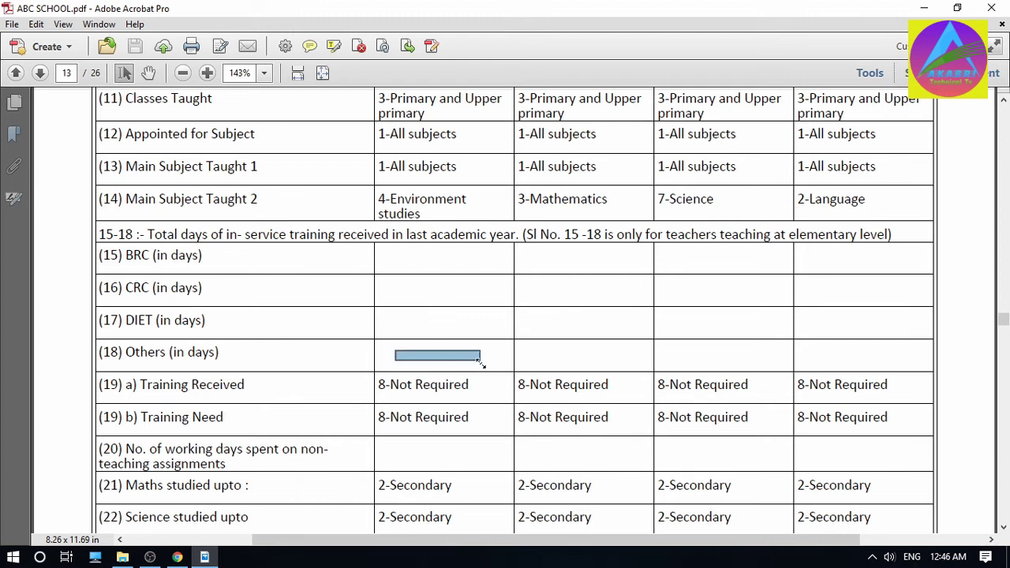
- Highlight the Training Received and Training Need labels in row 19 with the first teacher's entries
drag(247, 387, 117, 394)
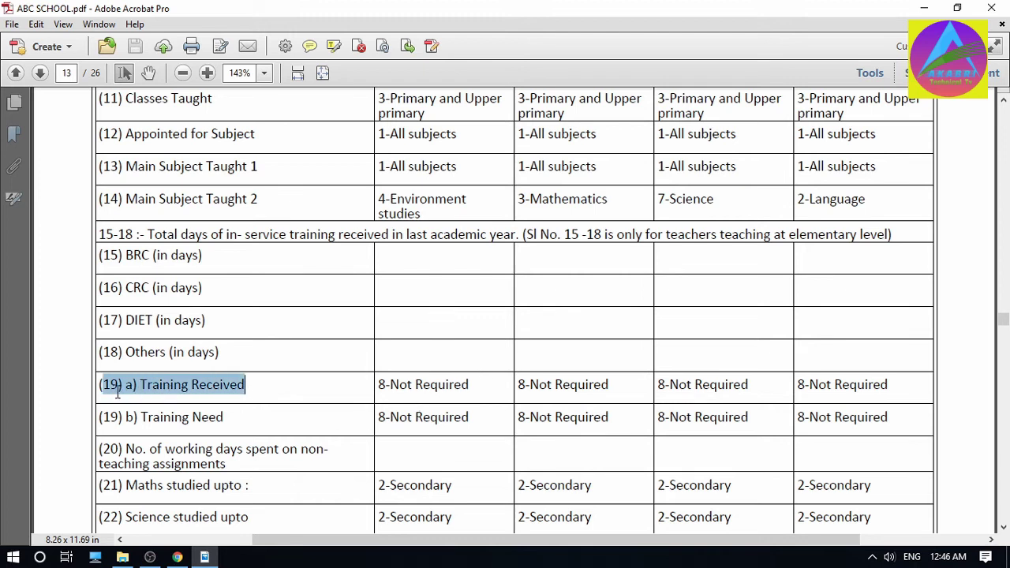
click(471, 388)
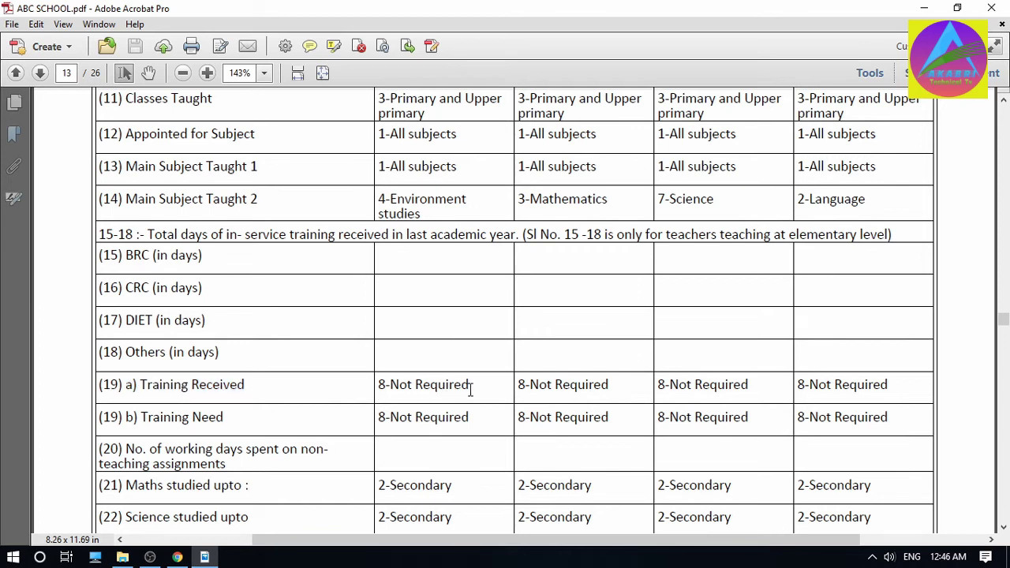
drag(467, 390, 386, 390)
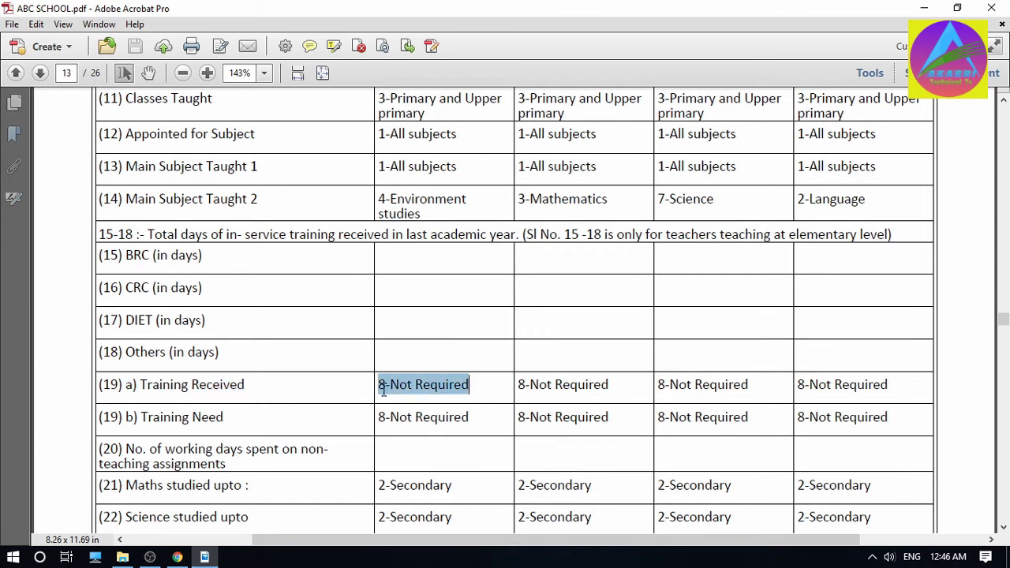
drag(224, 419, 101, 420)
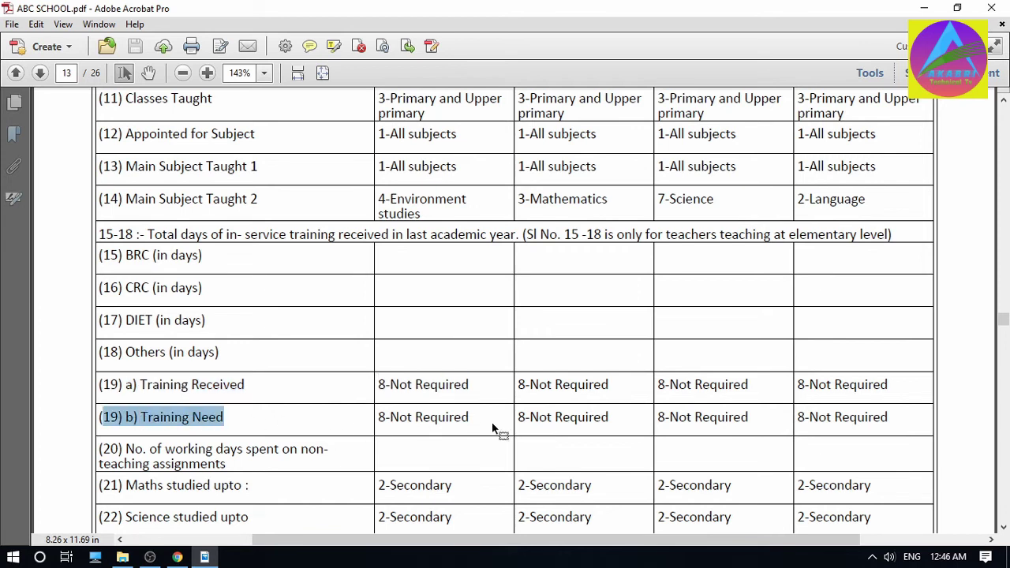
drag(475, 419, 379, 417)
- Look up the 19 a & b training need/received codes on page 12 and highlight the full code list
scroll(166, 229, up, 3)
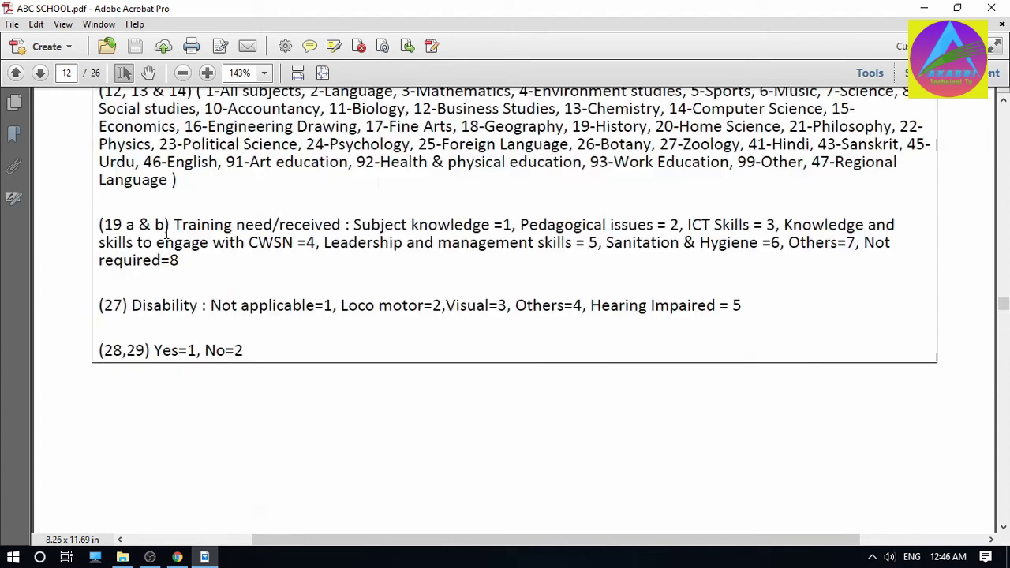
drag(172, 227, 103, 227)
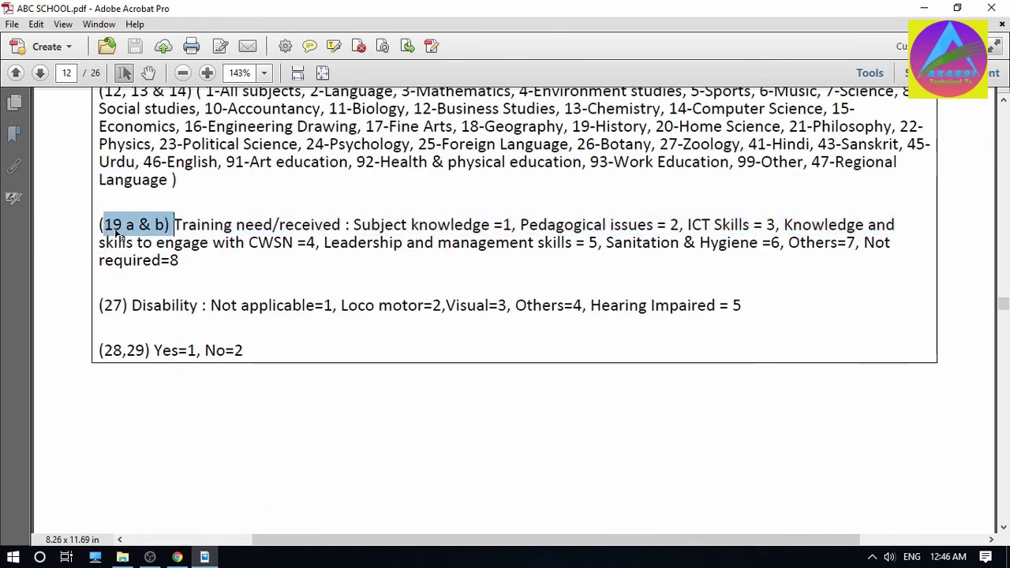
drag(354, 225, 178, 268)
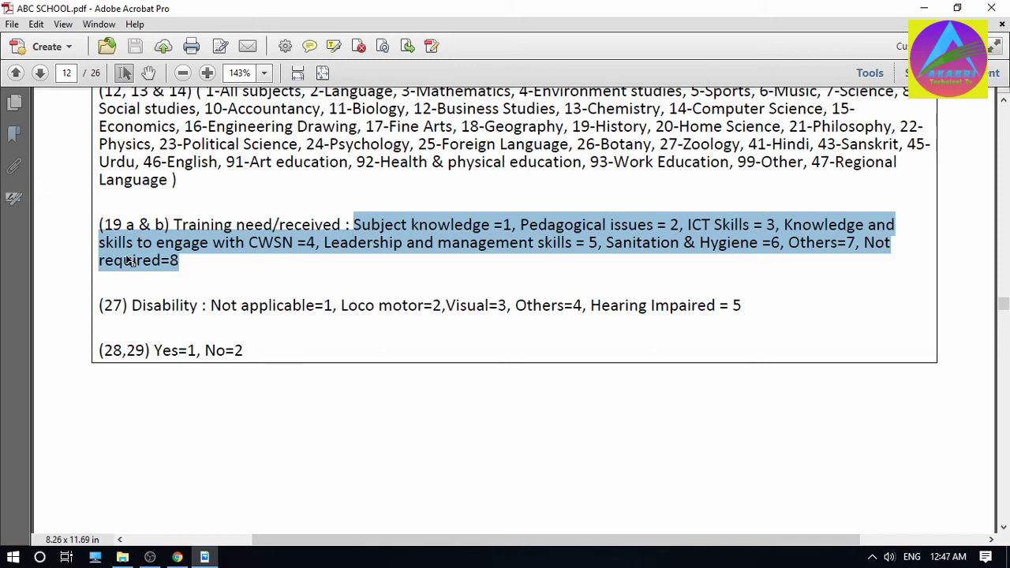
- Return to page 13 and review row 20, working days spent on non-teaching assignments, marking the first teacher's cell
scroll(130, 260, down, 10)
drag(125, 271, 228, 287)
drag(155, 283, 481, 294)
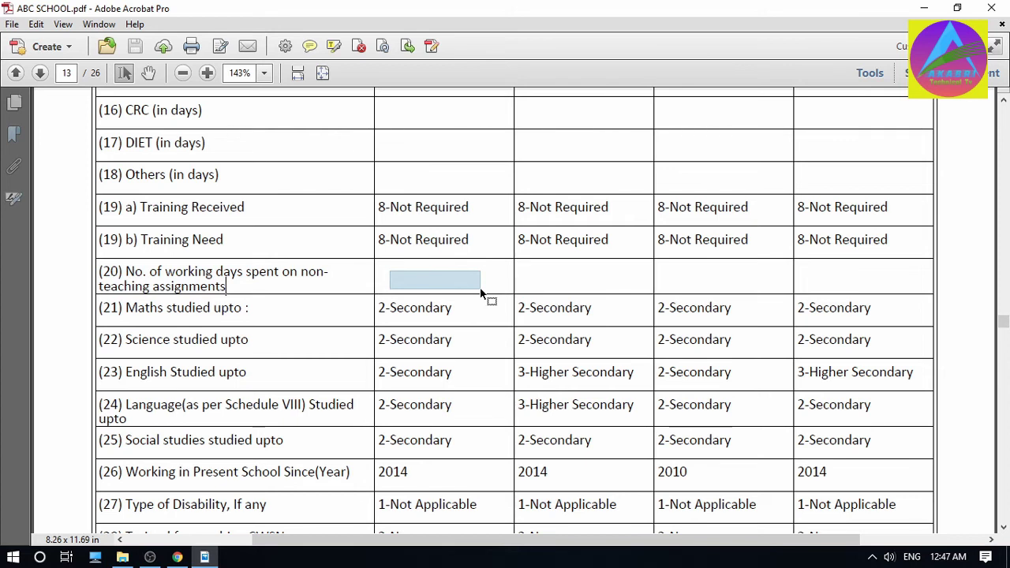
drag(482, 294, 478, 285)
click(440, 270)
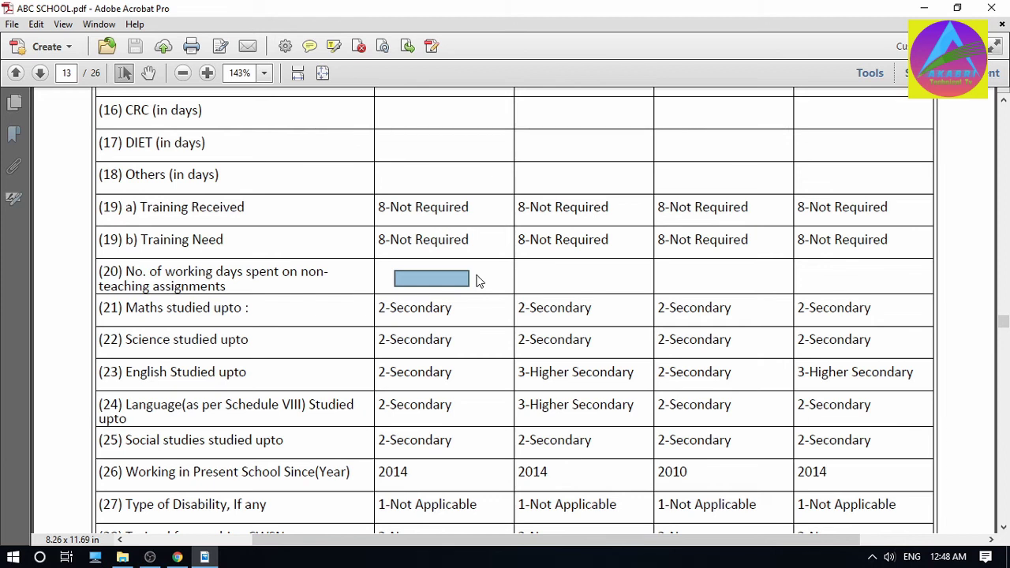
key(Escape)
- Review the first teacher's entries in row 21, Maths studied upto, and row 22, Science studied upto
drag(408, 268, 110, 285)
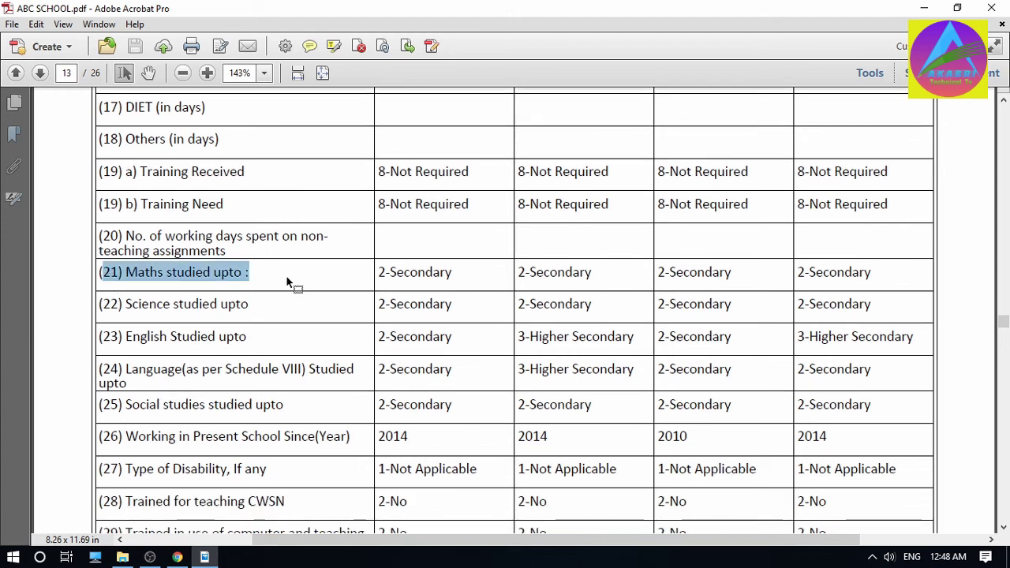
key(Right)
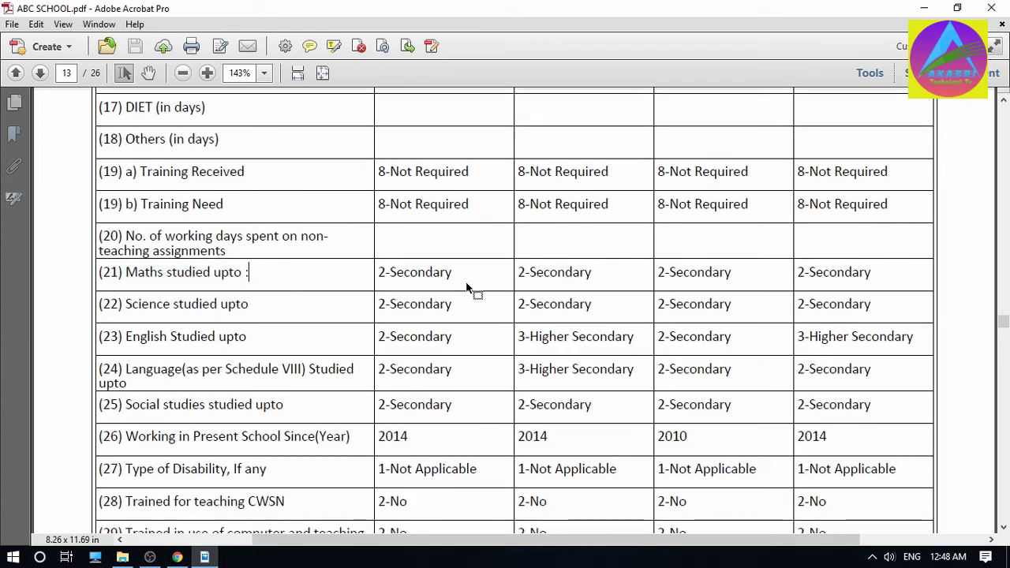
drag(437, 268, 382, 270)
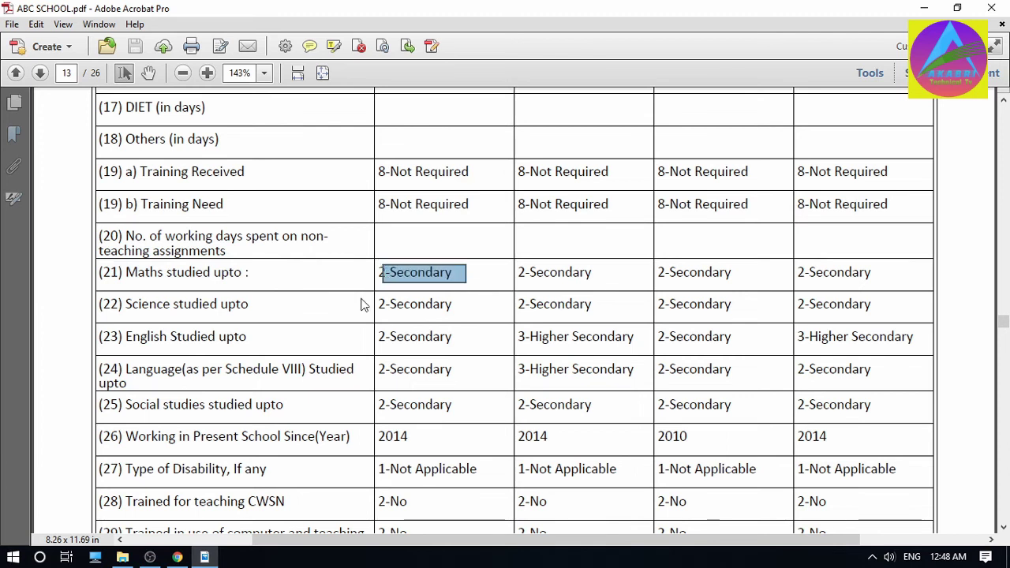
click(314, 314)
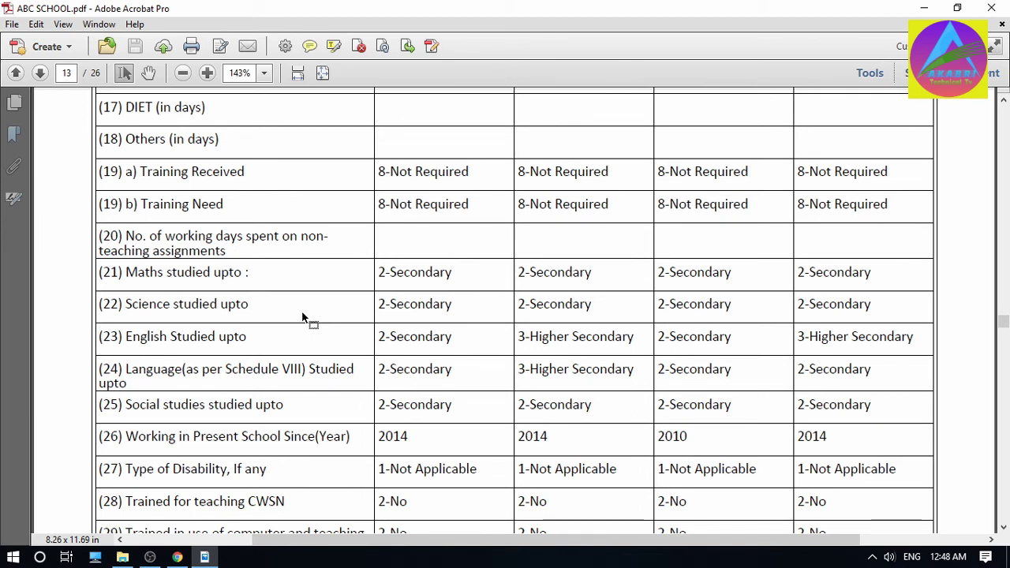
drag(469, 316, 381, 300)
- Review row 23, English Studied upto, and row 24, Language (as per Schedule VIII) Studied upto, for the first teacher
drag(248, 336, 103, 336)
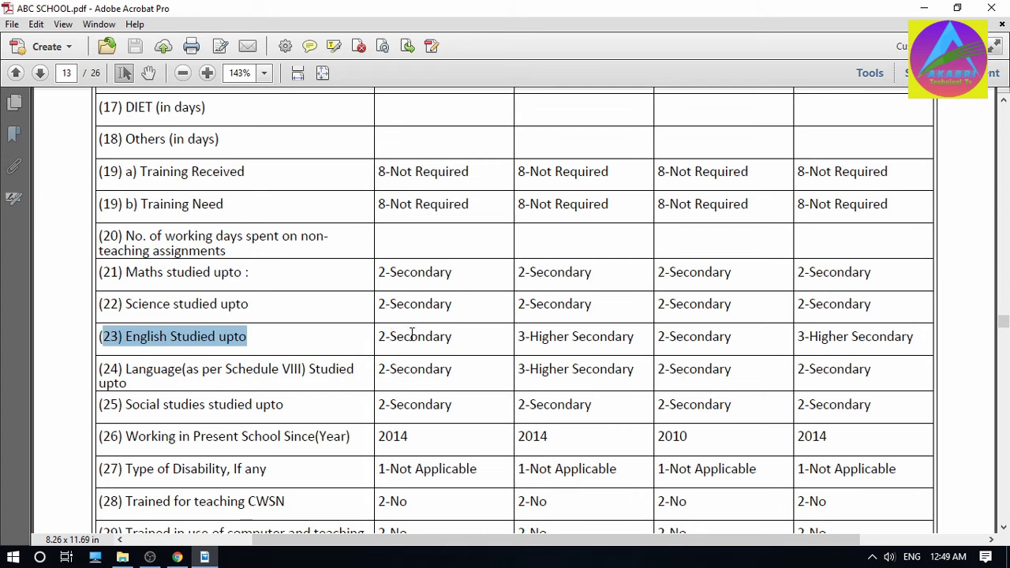
drag(473, 348, 103, 334)
scroll(266, 368, down, 1)
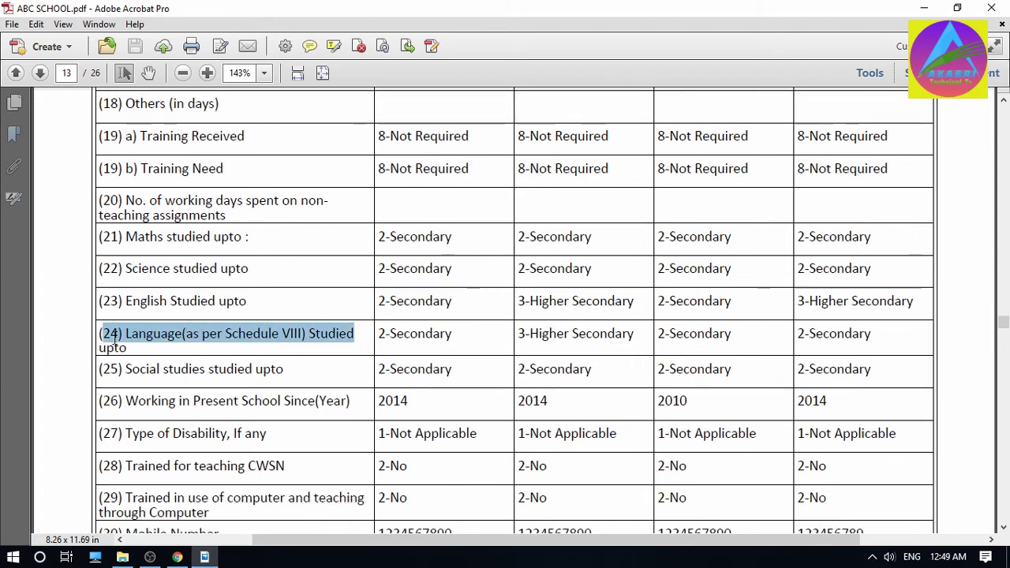
click(464, 338)
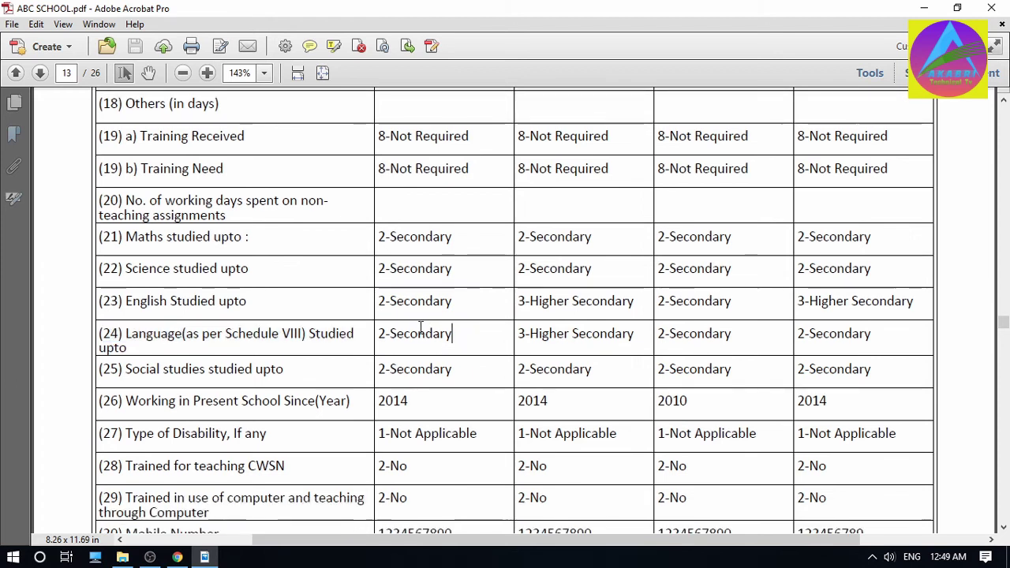
drag(469, 331, 381, 352)
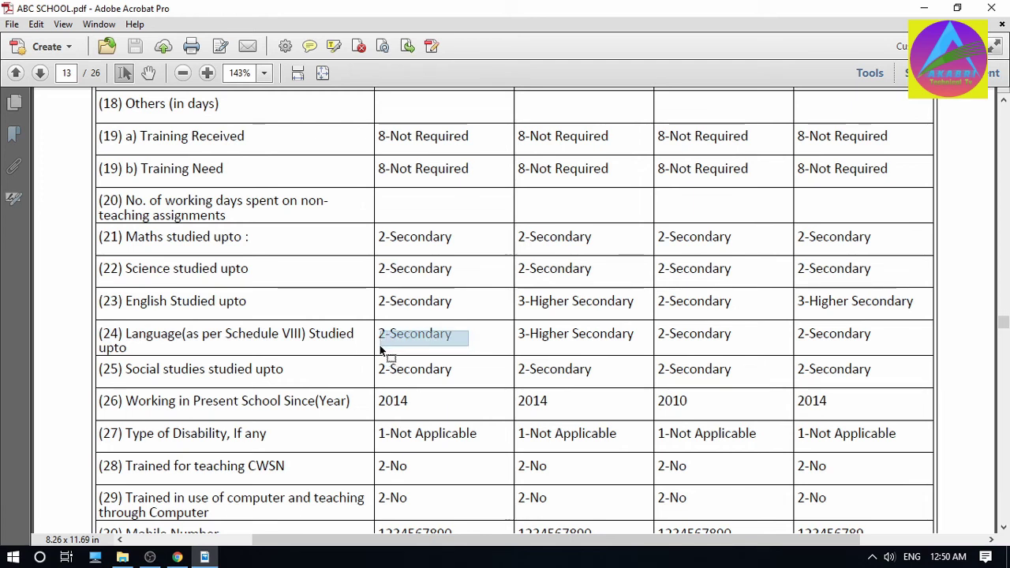
- Highlight the row 25 Social studies studied upto label and the first teacher's entry
drag(99, 368, 276, 371)
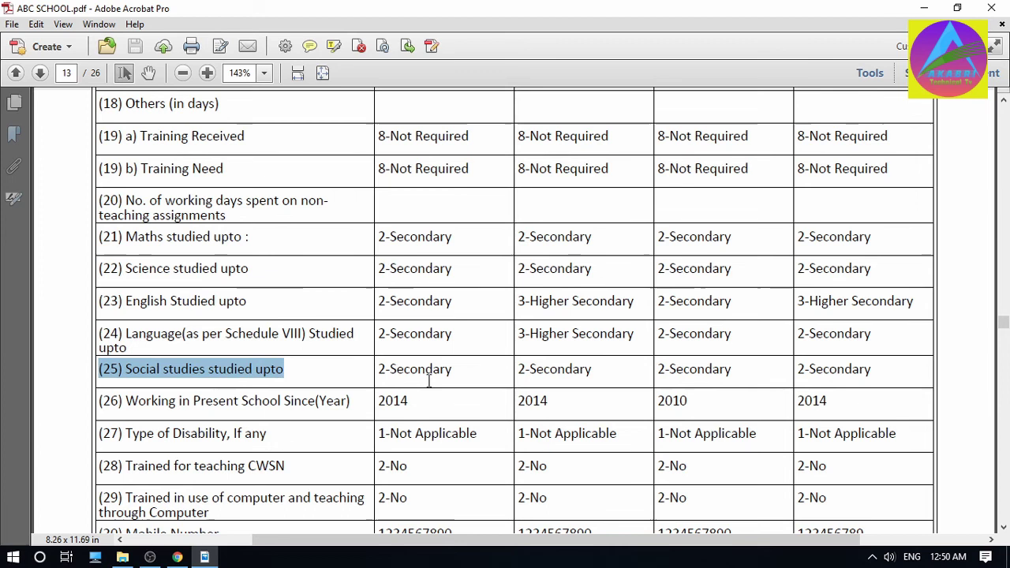
click(447, 365)
drag(449, 364, 382, 365)
- Highlight the row 26 Working in Present School Since (Year) label and mark the first teacher's cell
scroll(381, 366, down, 2)
drag(350, 330, 112, 333)
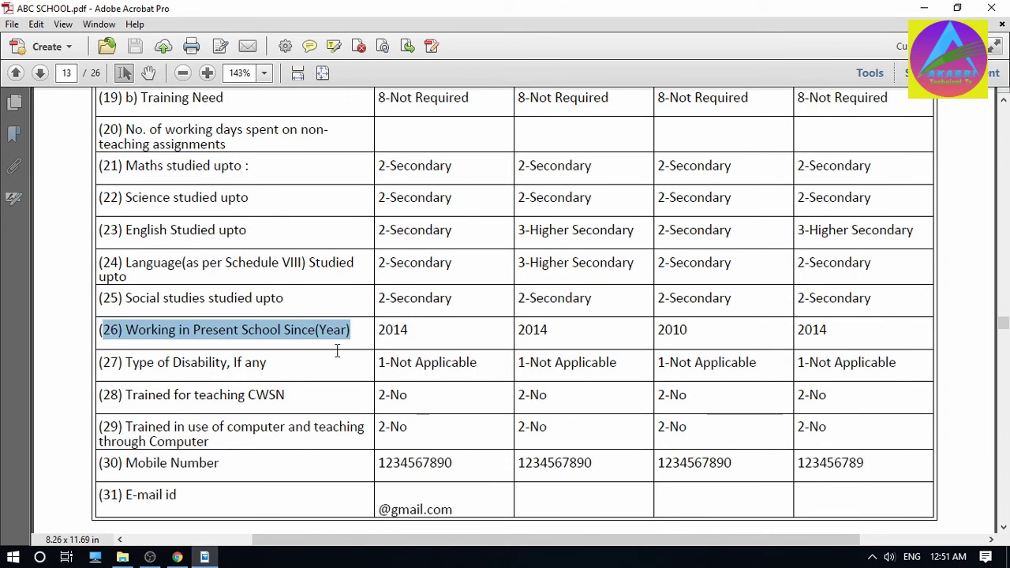
key(Right)
drag(426, 331, 490, 349)
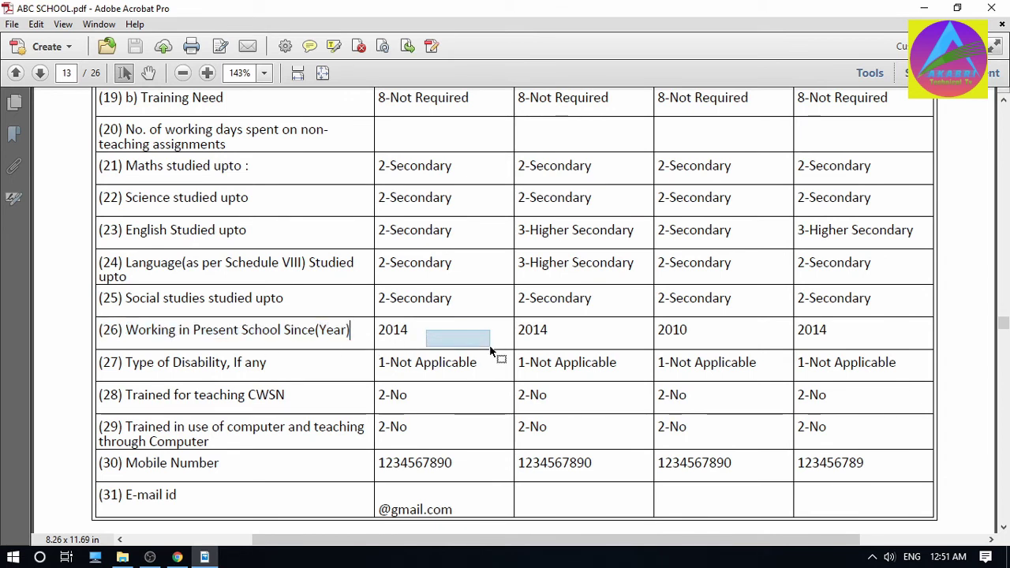
- Highlight the first teacher's entry in row 27, Type of Disability, If any
drag(420, 367, 289, 367)
click(275, 364)
triple_click(275, 364)
drag(490, 364, 385, 365)
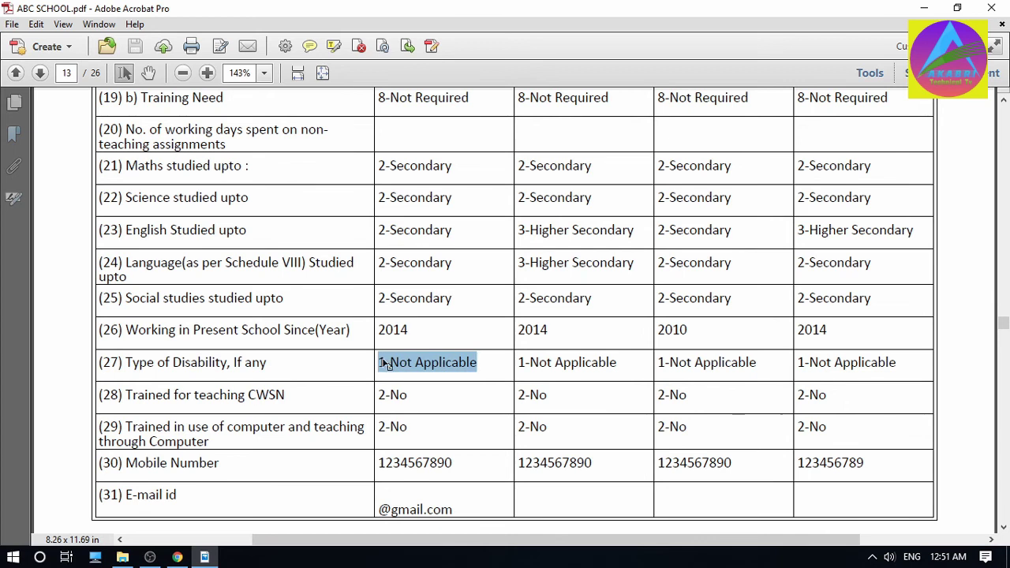
- Look up the item 27 Disability codes on page 12 and compare them with the first teacher's entry on page 13
scroll(385, 365, up, 10)
drag(126, 270, 330, 273)
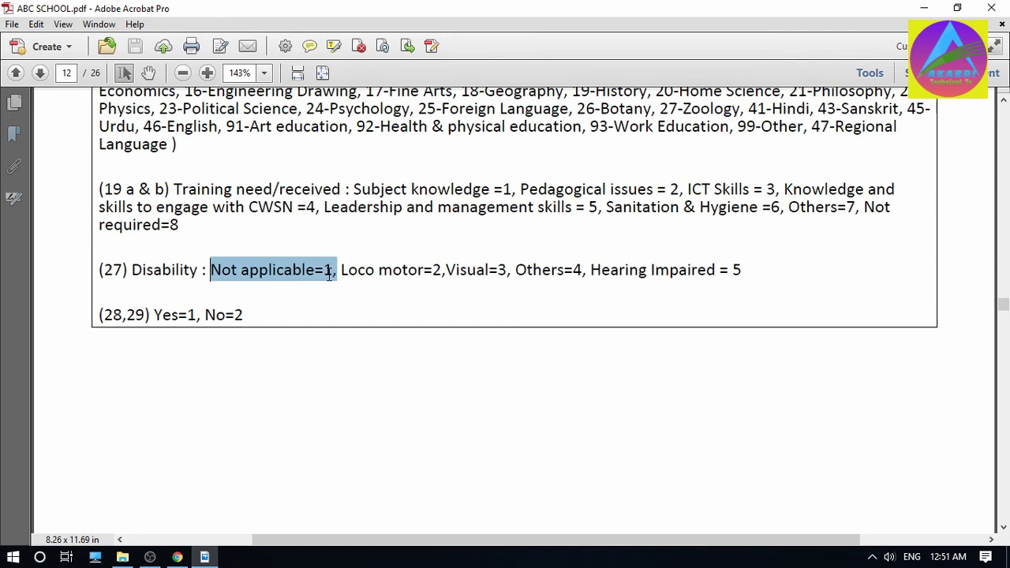
drag(340, 271, 745, 275)
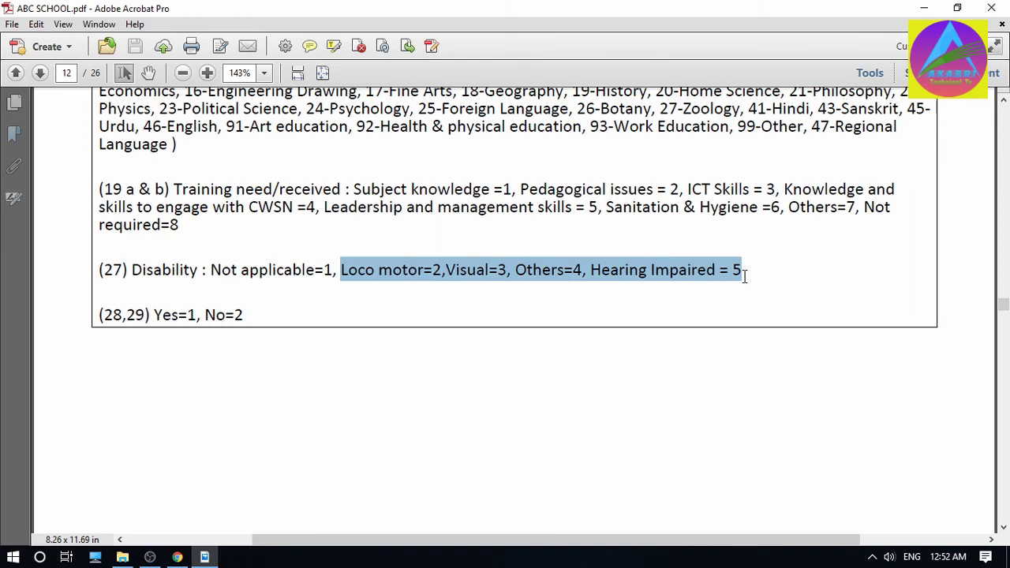
scroll(693, 301, down, 10)
drag(478, 362, 380, 362)
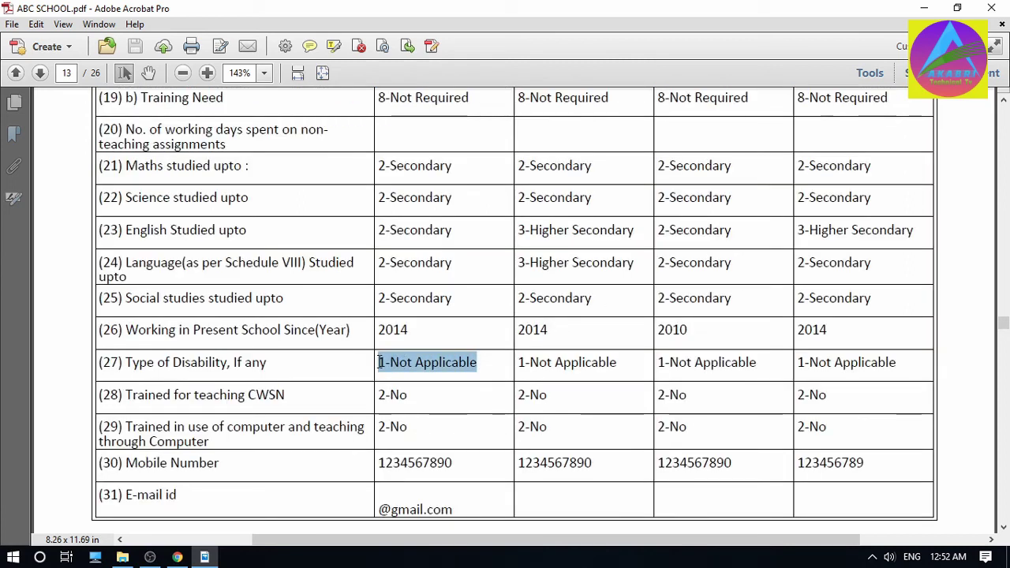
- Highlight the row 28 Trained for teaching CWSN label and mark the first teacher's cell beside it
click(278, 398)
drag(288, 392, 102, 395)
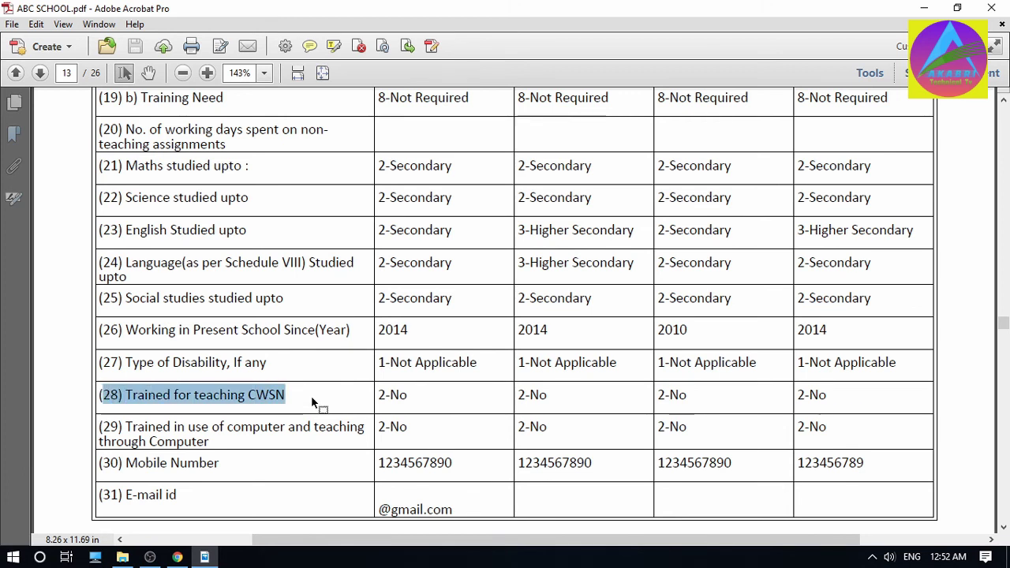
drag(421, 399, 474, 413)
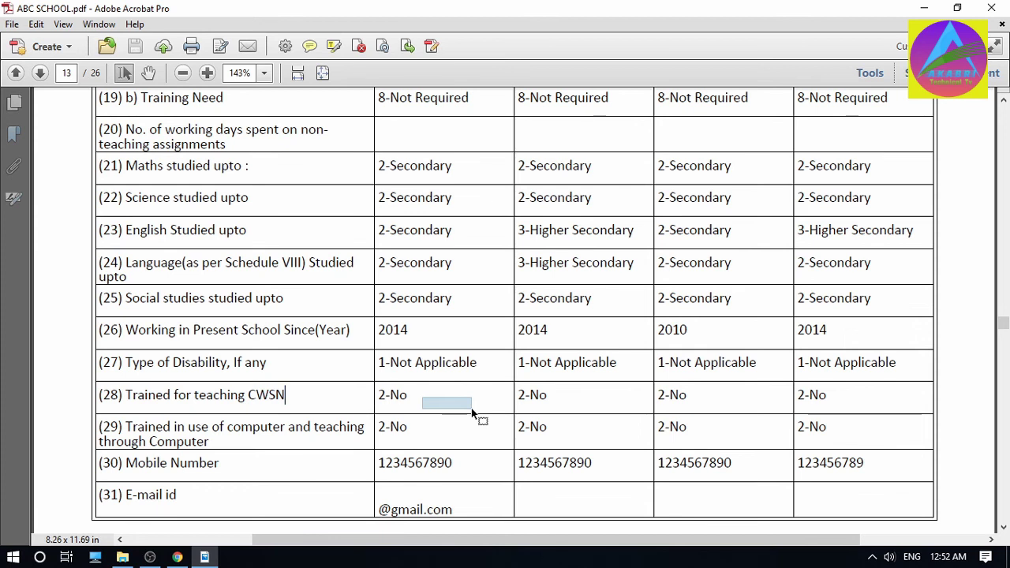
drag(472, 412, 471, 410)
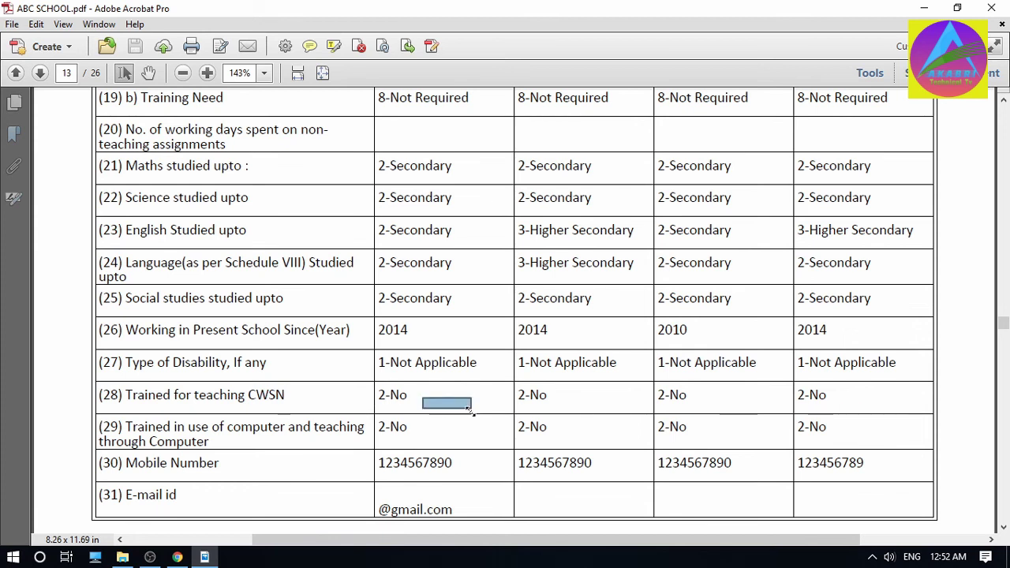
- Highlight the row 29 Trained in use of computer and teaching through Computer label and mark the first teacher's cell
drag(210, 370, 116, 357)
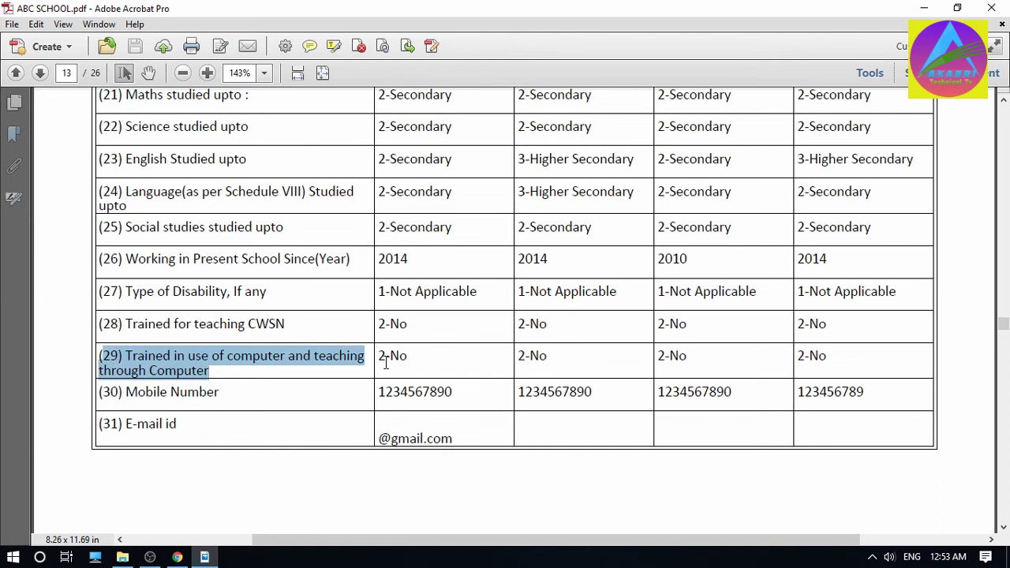
click(444, 369)
drag(441, 365, 462, 355)
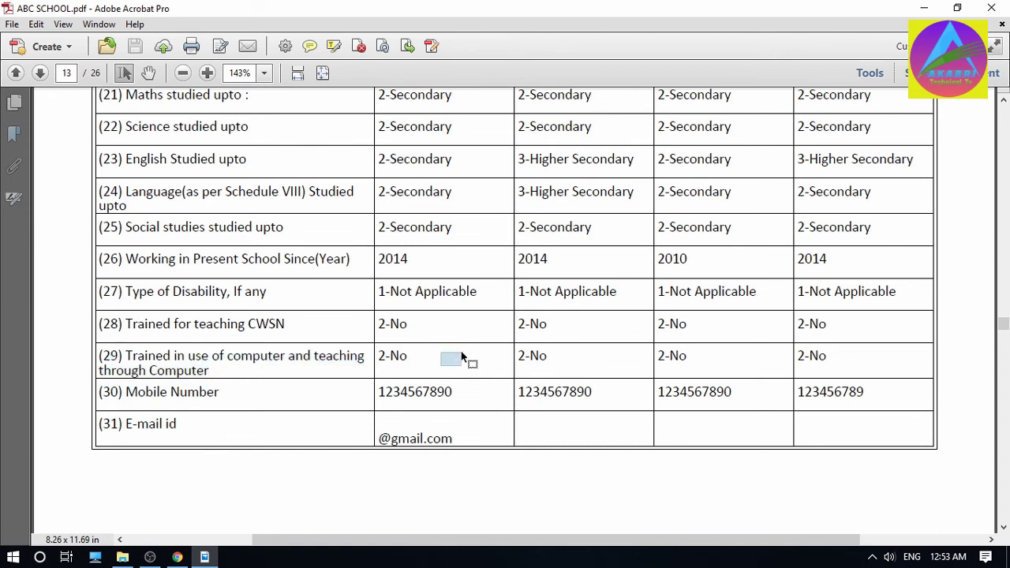
drag(461, 356, 476, 357)
click(411, 368)
- Highlight the row 30 Mobile Number label and the first teacher's mobile number entry
scroll(288, 327, down, 2)
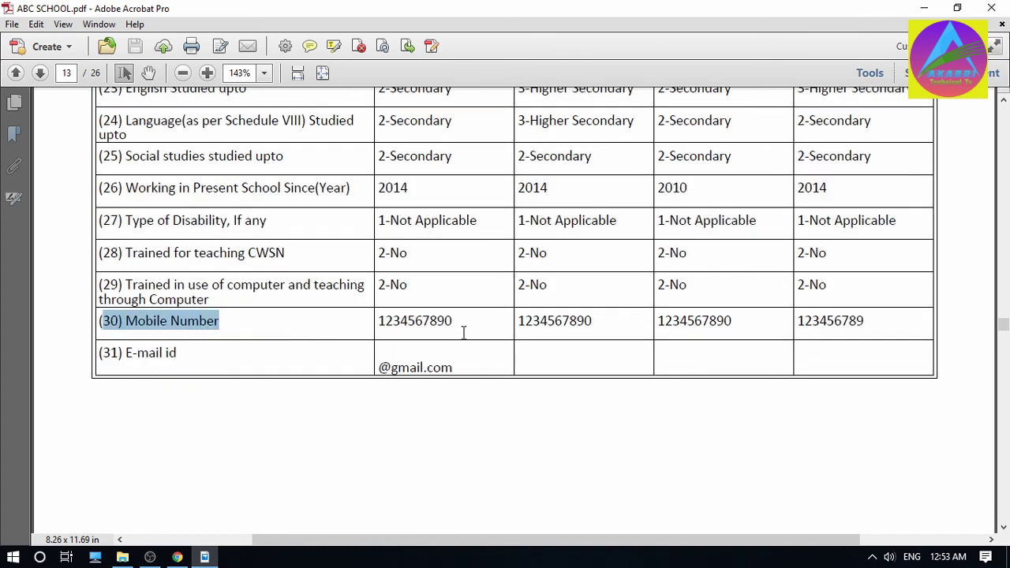
drag(464, 332, 371, 321)
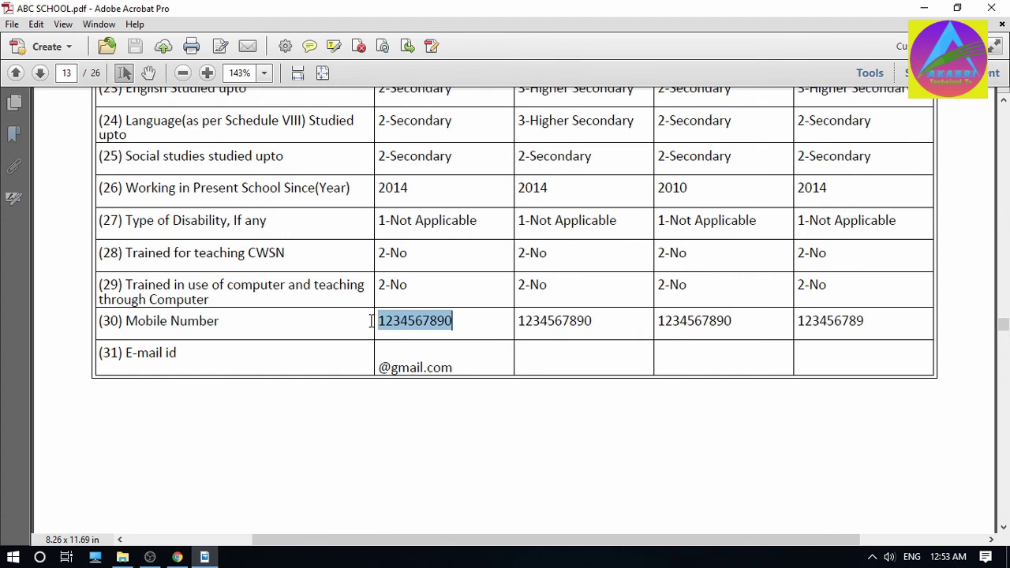